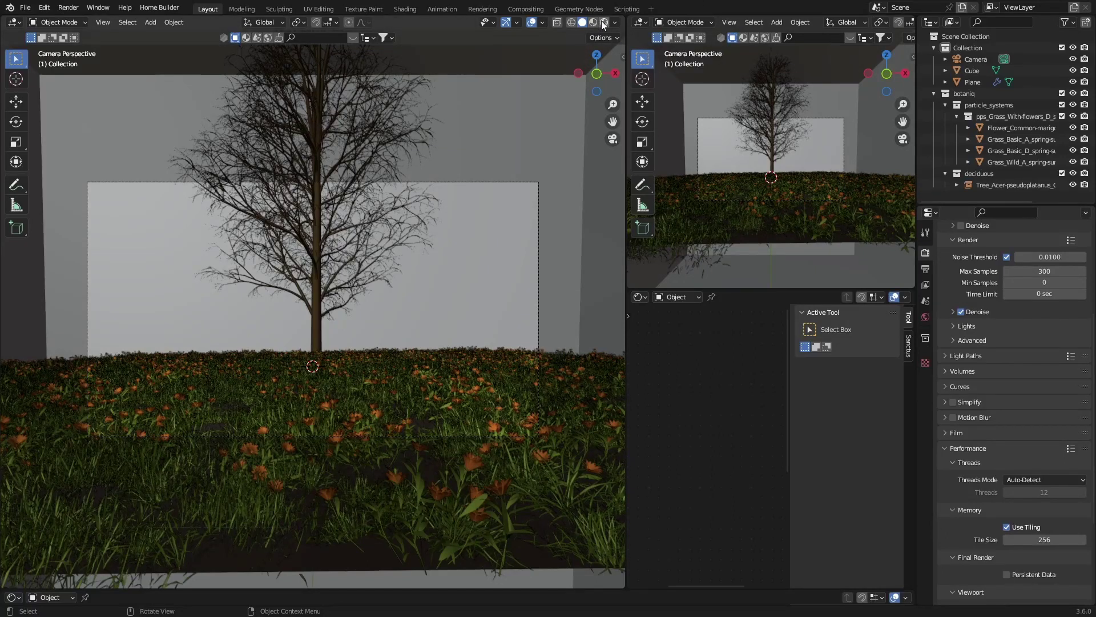
# - Switch the viewport to Rendered shading to see the tree in teal fog
pyautogui.click(603, 22)
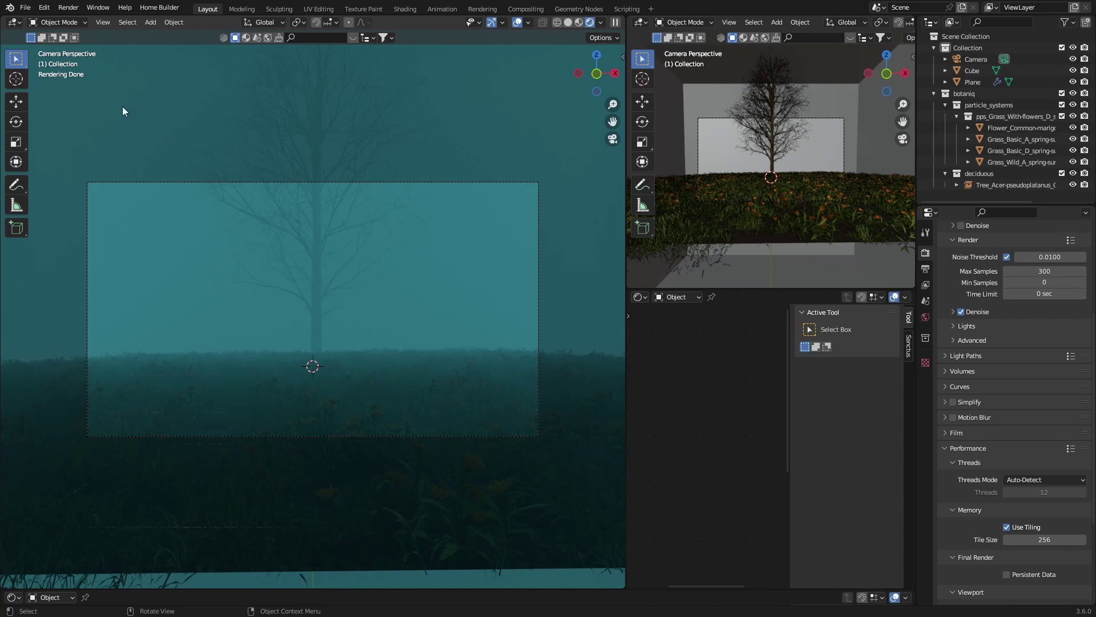
# - In Preferences > Add-ons, search 'imag' and confirm Import Images as Planes is enabled
pyautogui.click(45, 8)
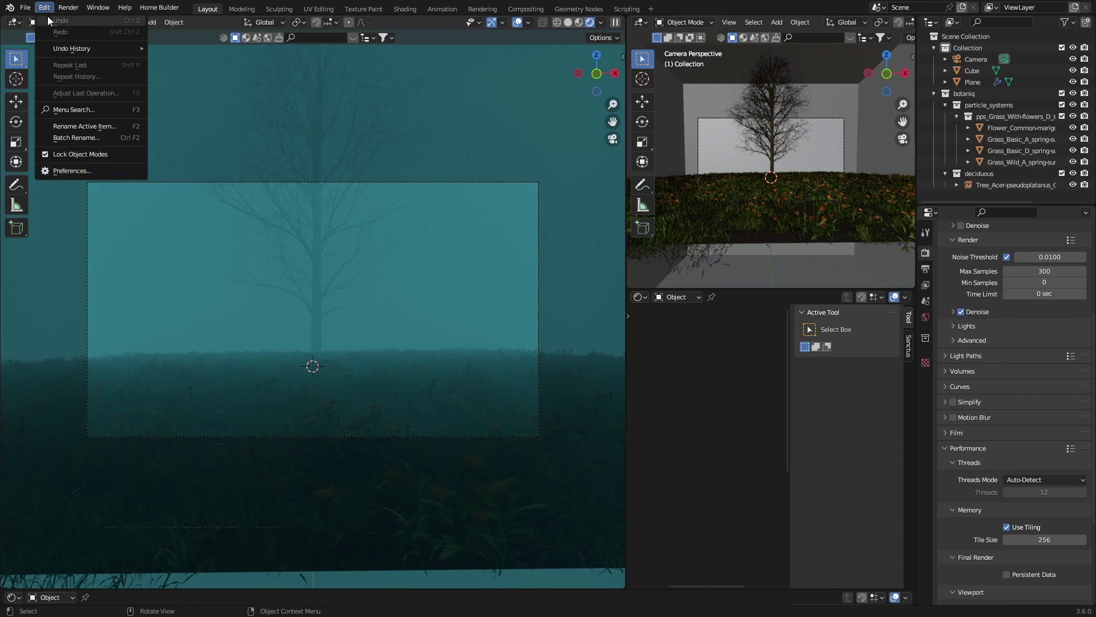
pyautogui.click(60, 170)
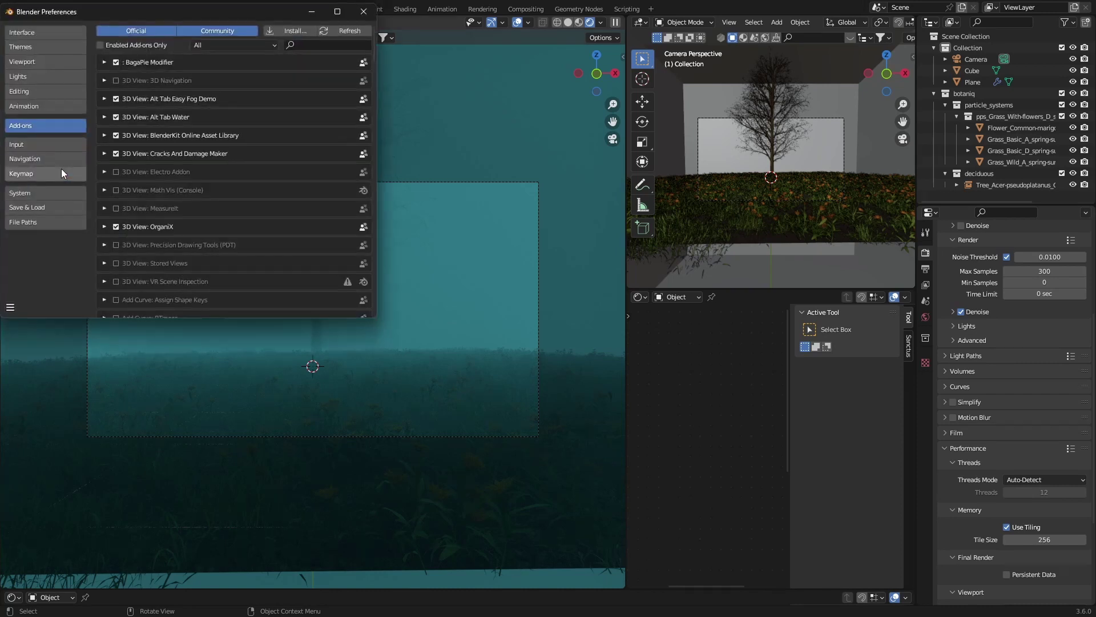
pyautogui.click(301, 45)
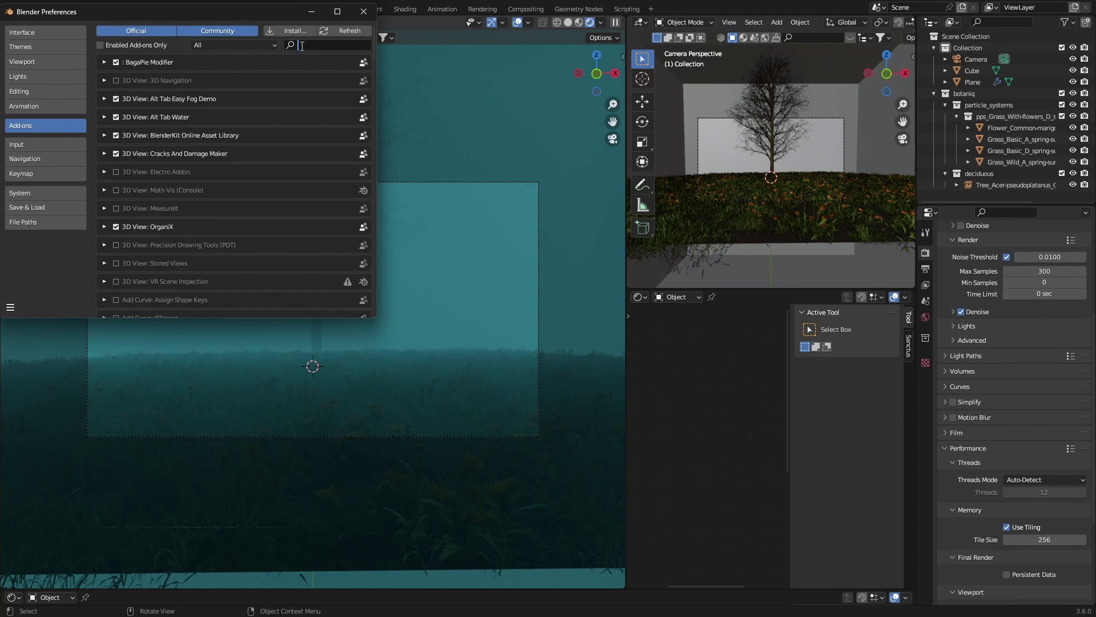
pyautogui.write('imag')
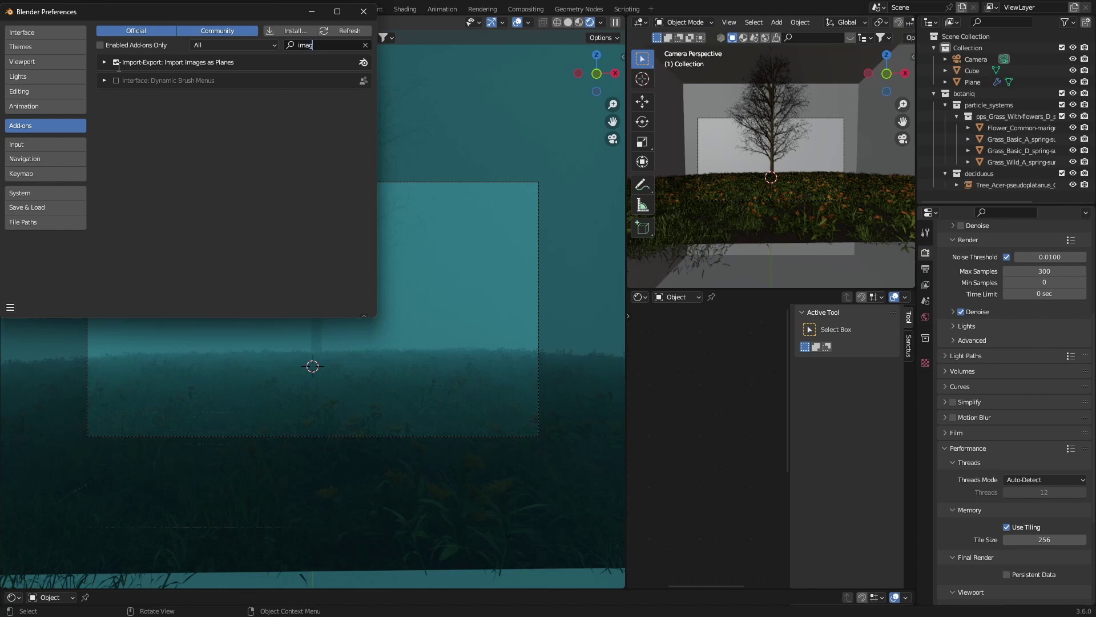
pyautogui.click(11, 307)
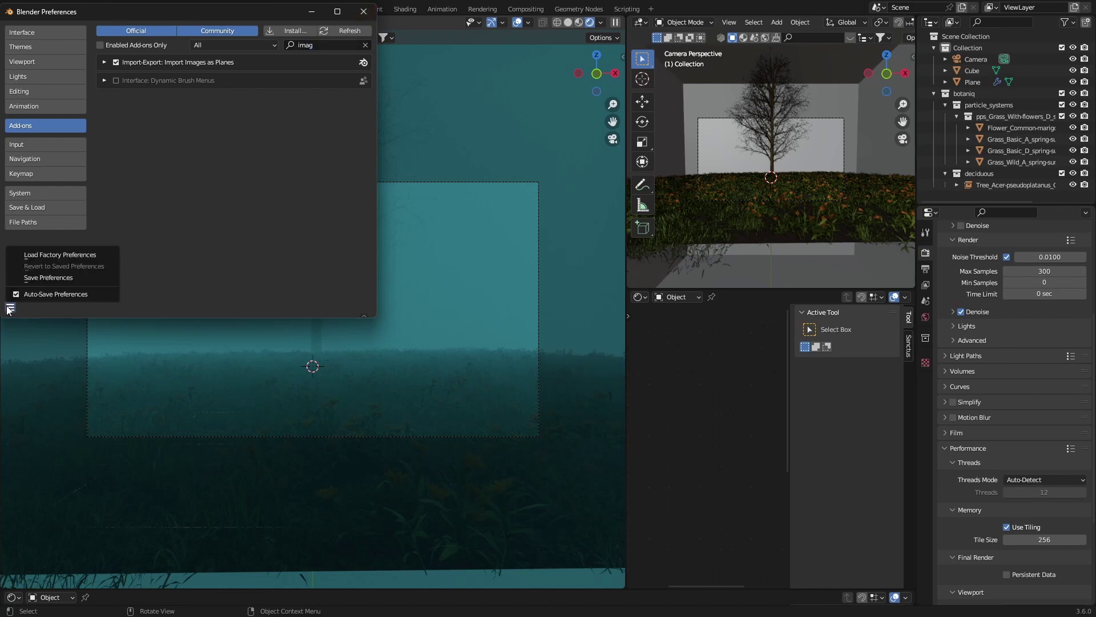
# - Search Google for 'silhouette png transparent' and switch to the Images results
pyautogui.click(83, 297)
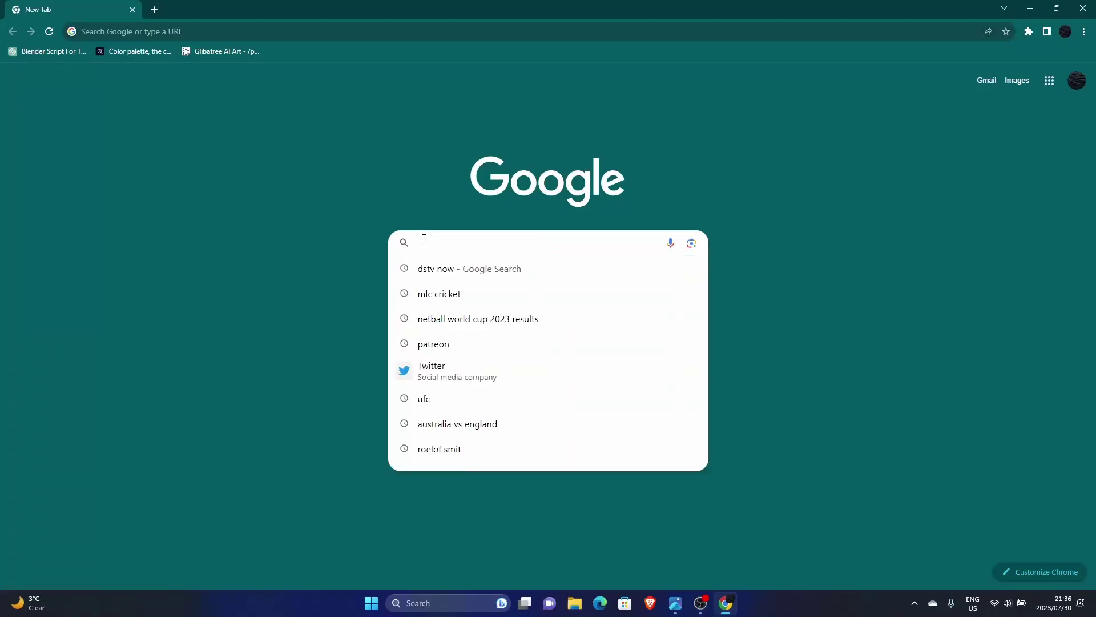
pyautogui.write('silh')
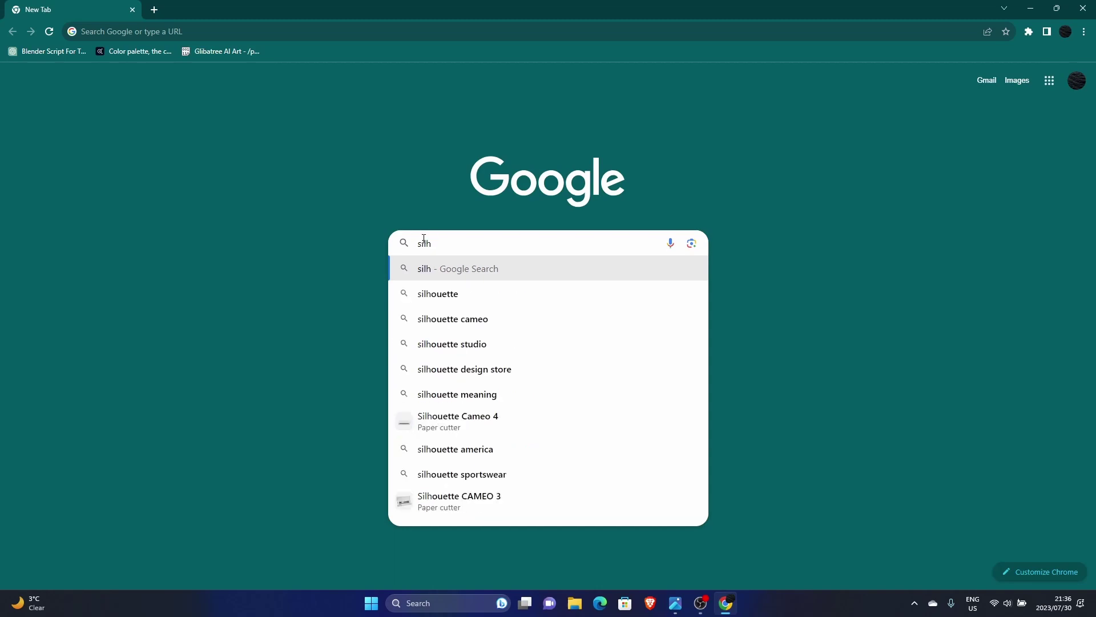
pyautogui.write('ou')
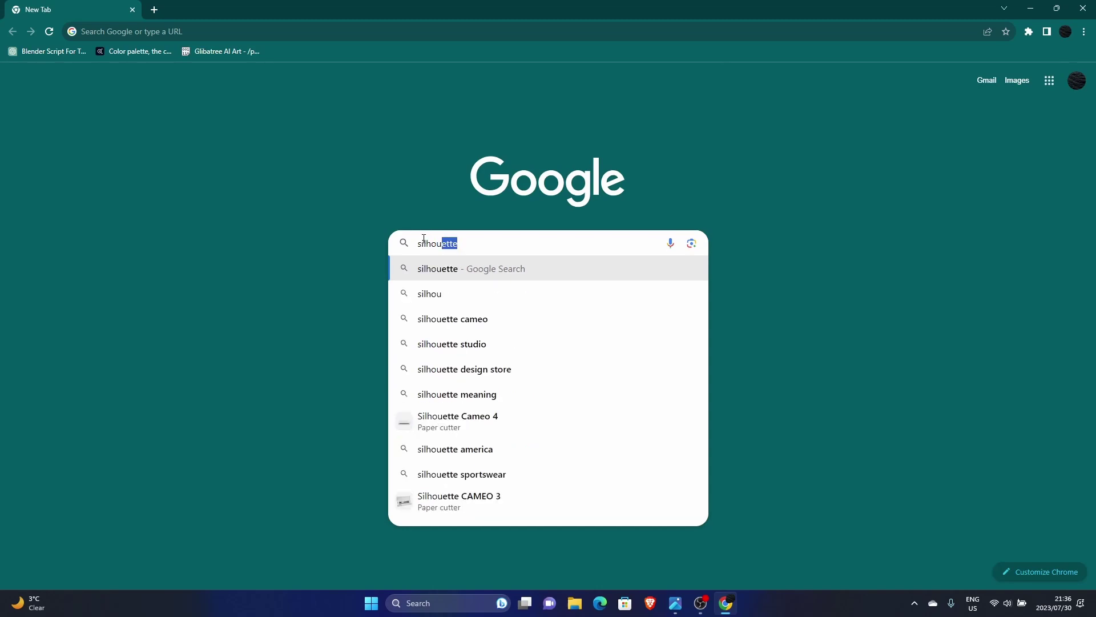
pyautogui.write('ette ')
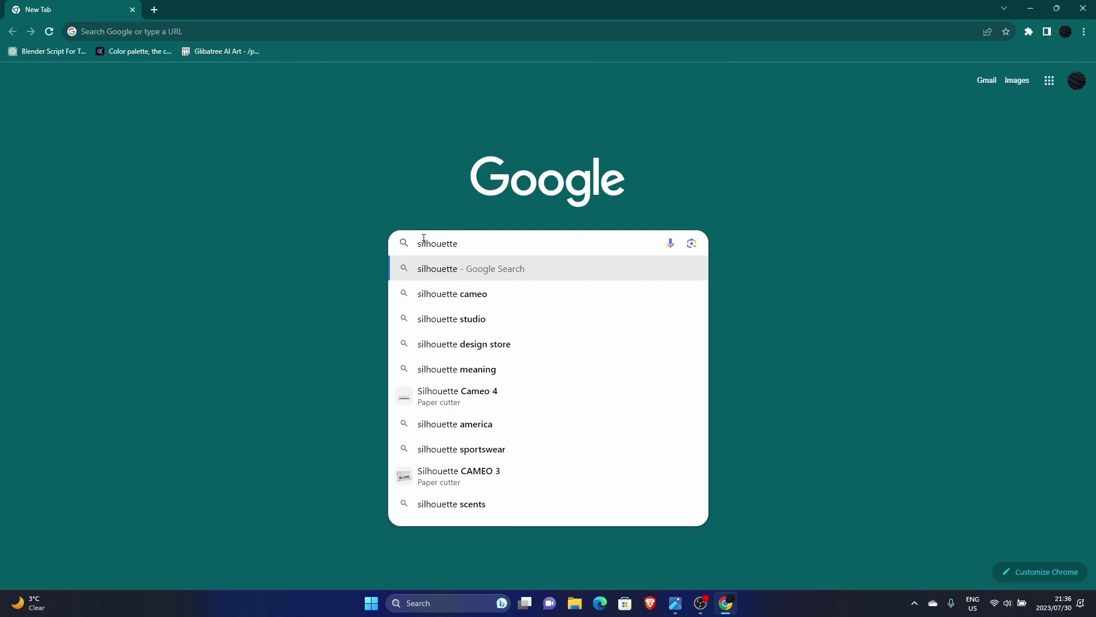
pyautogui.write('png')
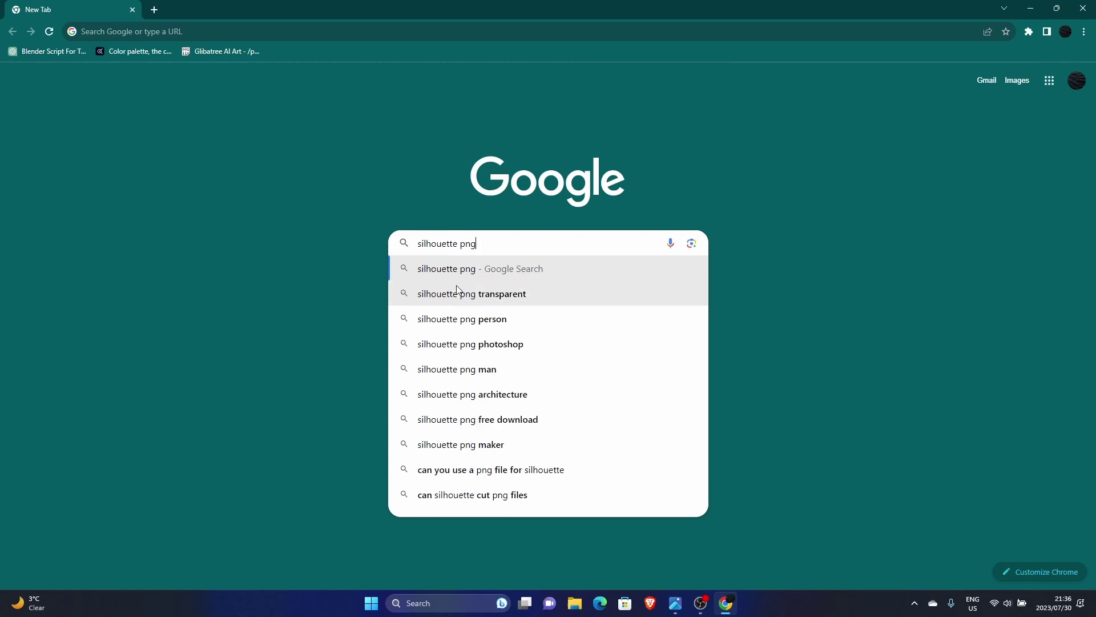
pyautogui.click(456, 291)
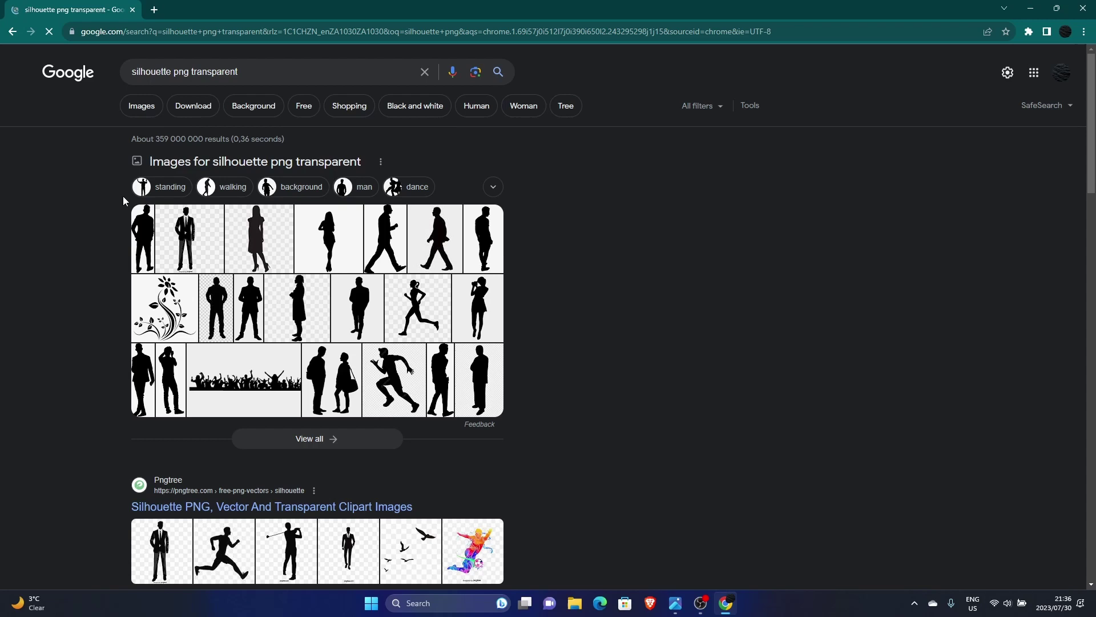
pyautogui.click(141, 106)
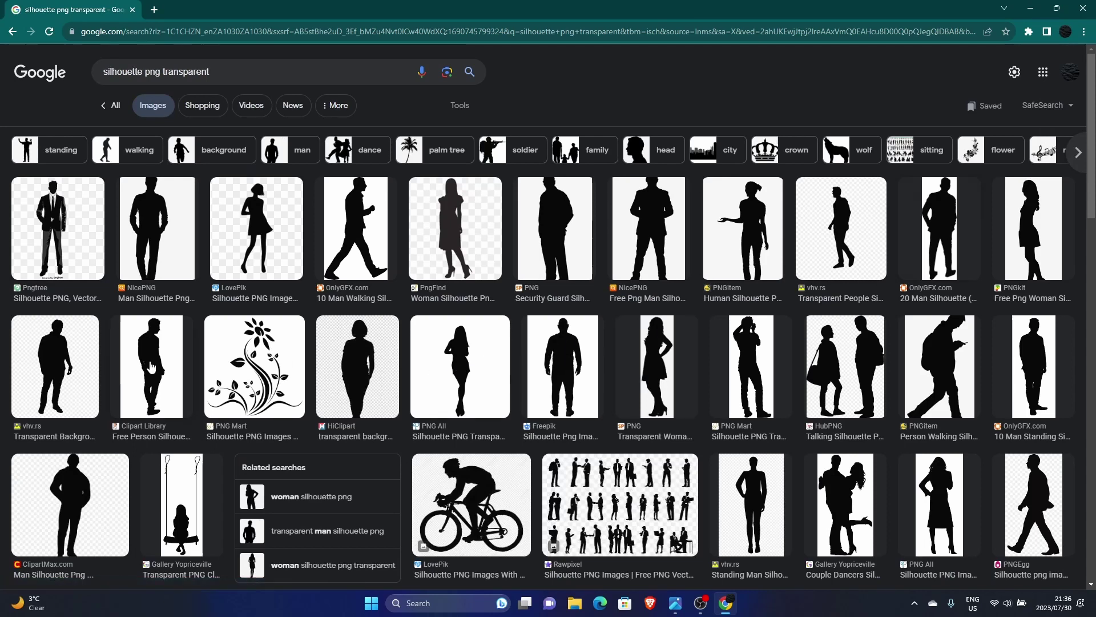
# - Preview a standing person silhouette, save the image, and close Chrome
pyautogui.click(151, 367)
pyautogui.rightClick(837, 294)
pyautogui.click(676, 285)
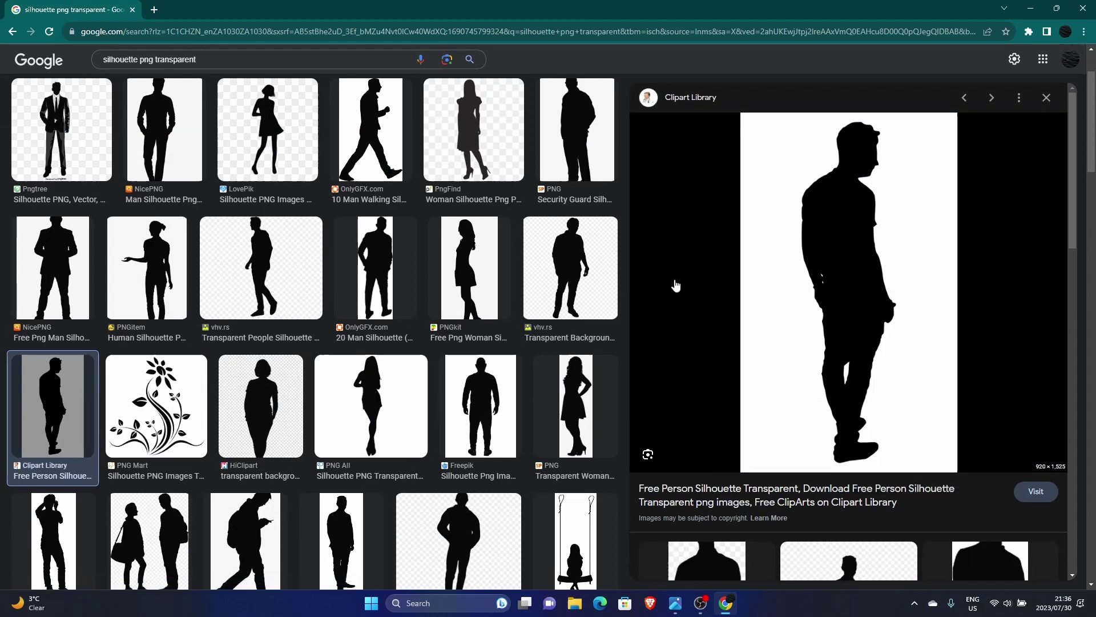
pyautogui.click(1081, 9)
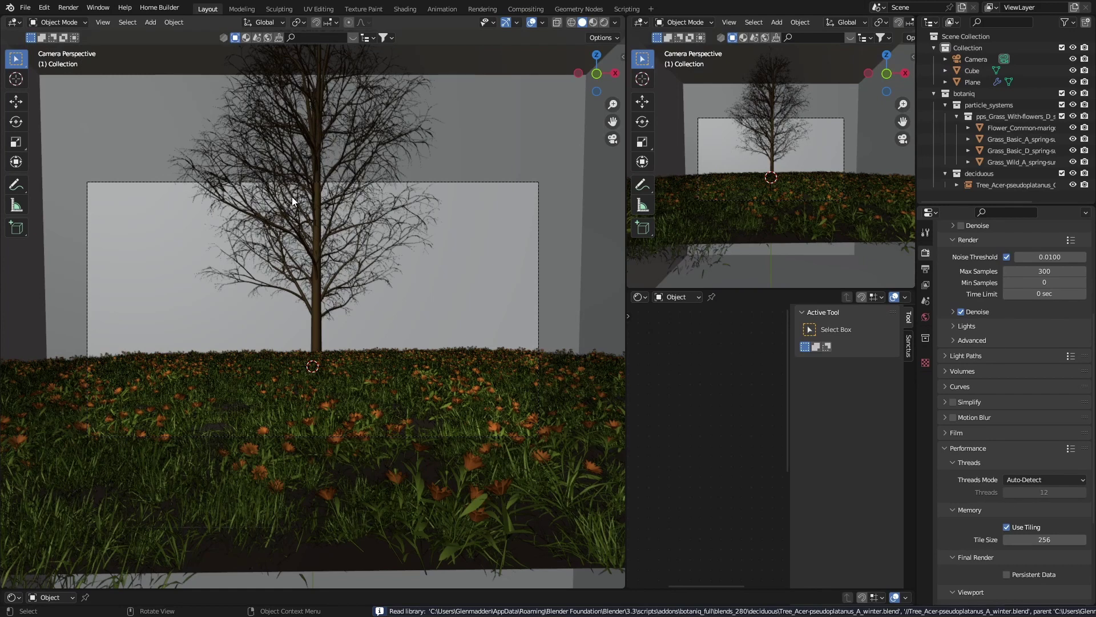
# - Import the Desktop silhouette .webp as an image plane with Emit material type
pyautogui.hotkey('shift', 'a')
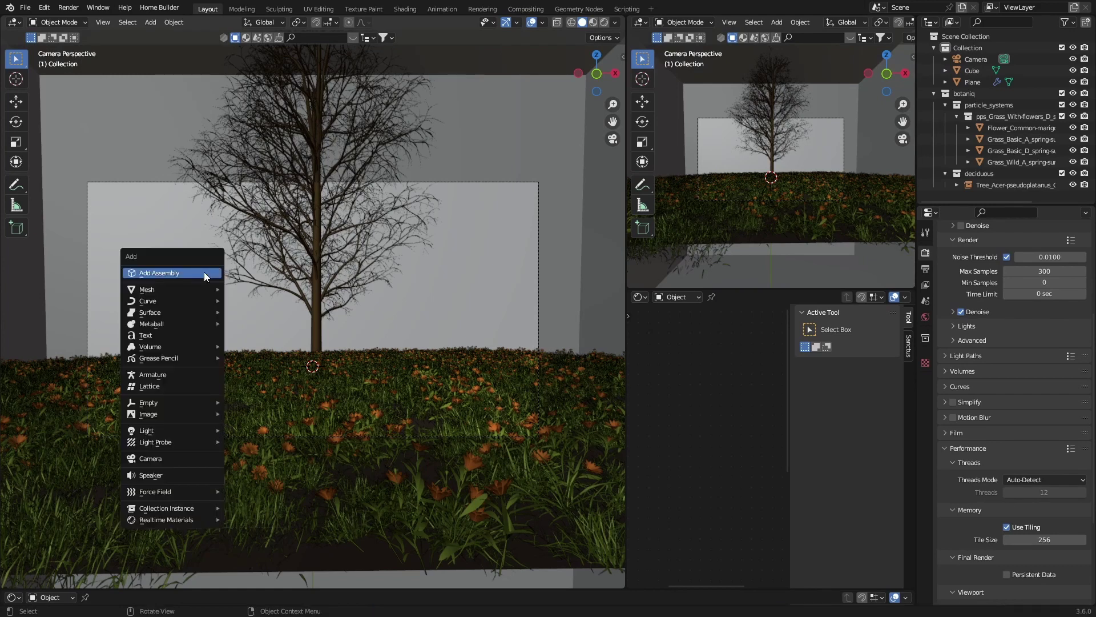
pyautogui.moveTo(181, 414)
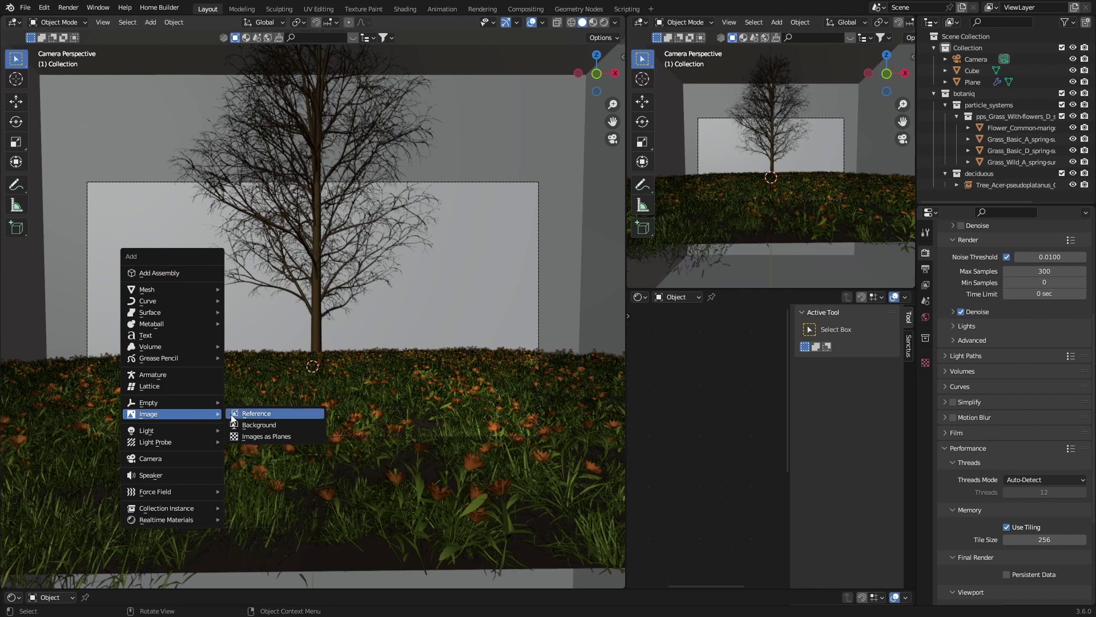
pyautogui.click(272, 437)
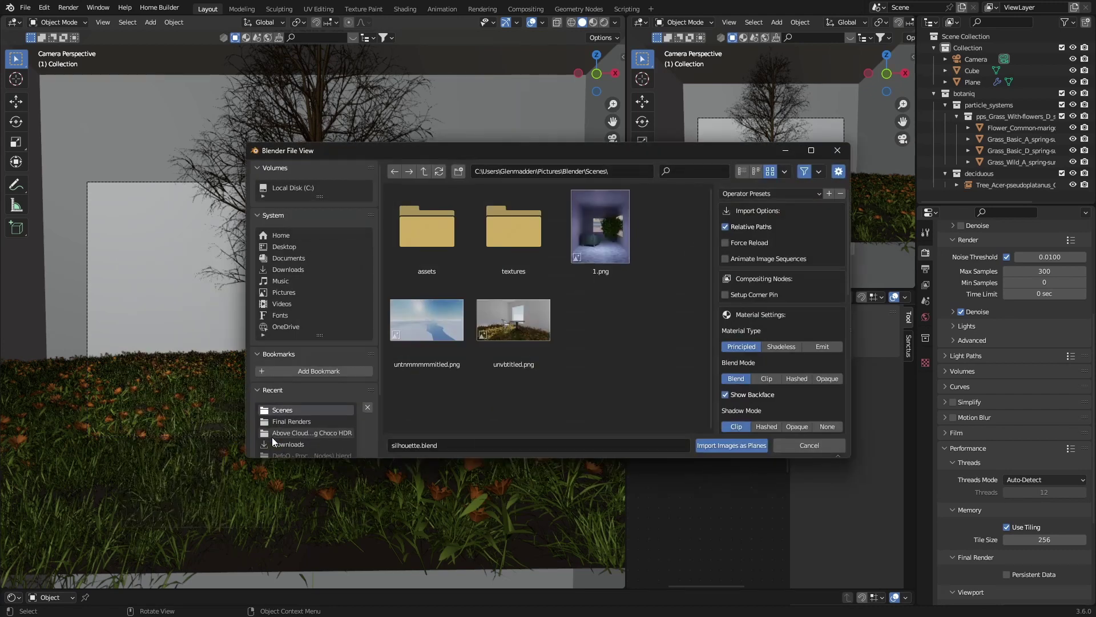
pyautogui.click(281, 247)
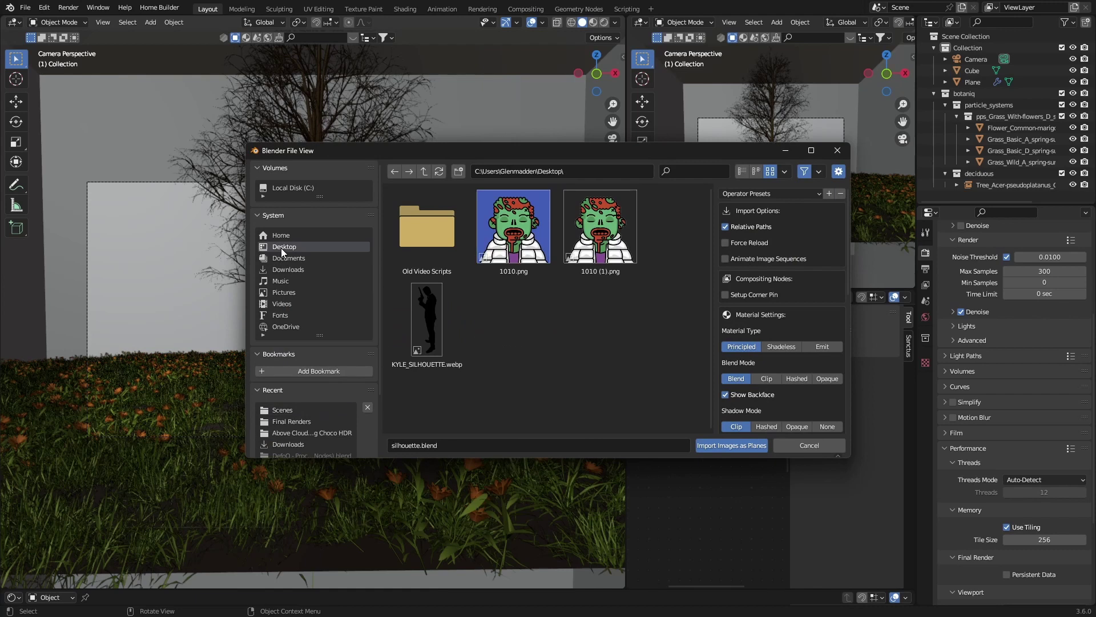
pyautogui.click(414, 326)
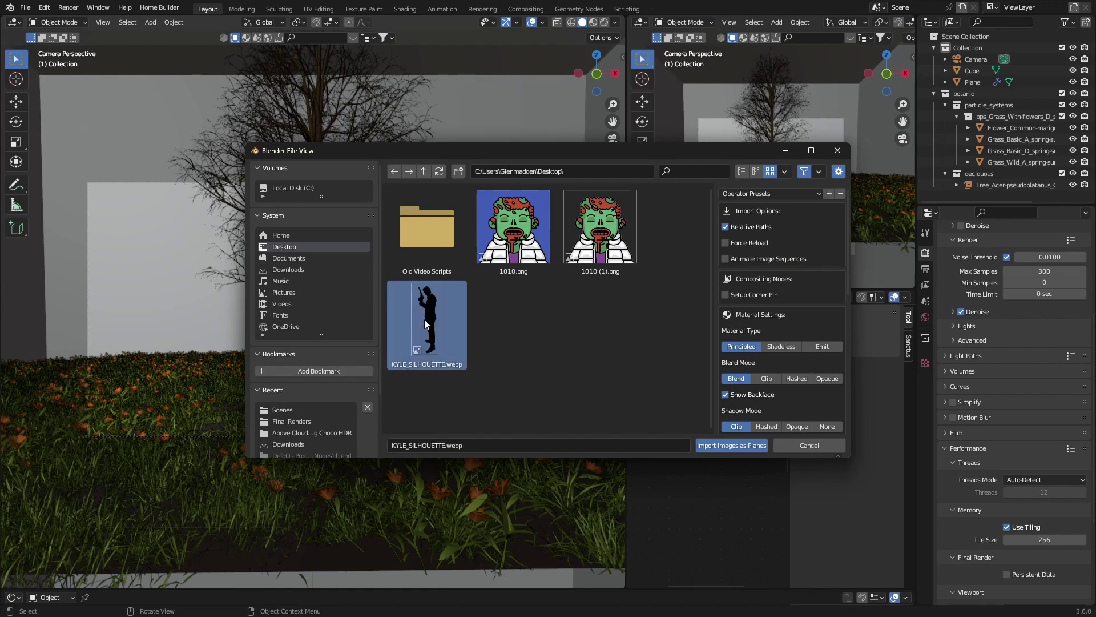
pyautogui.click(818, 347)
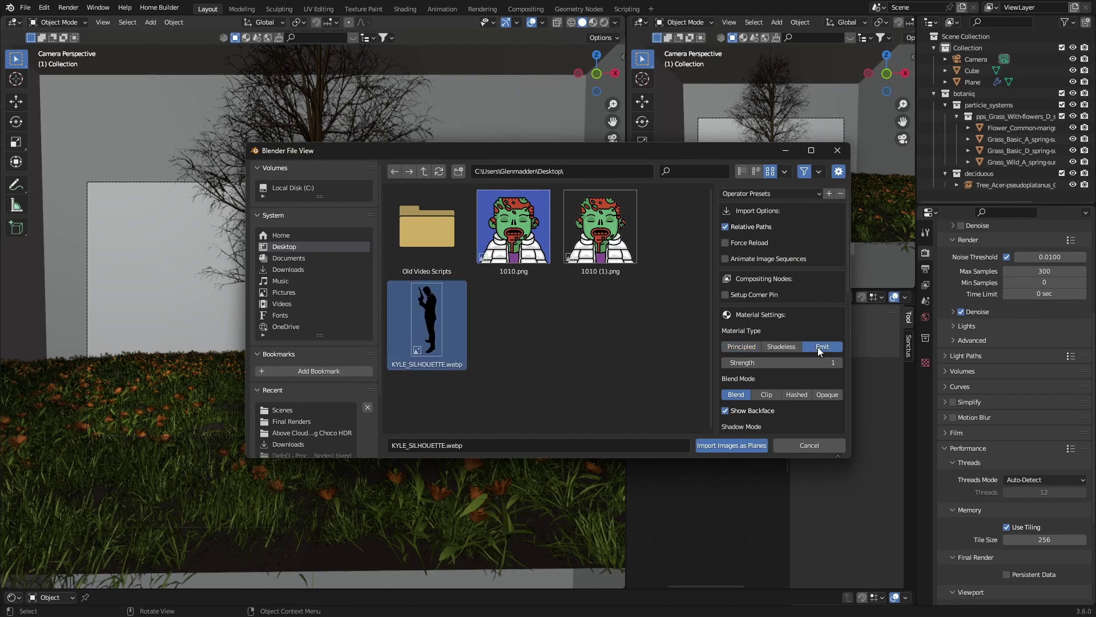
pyautogui.click(720, 446)
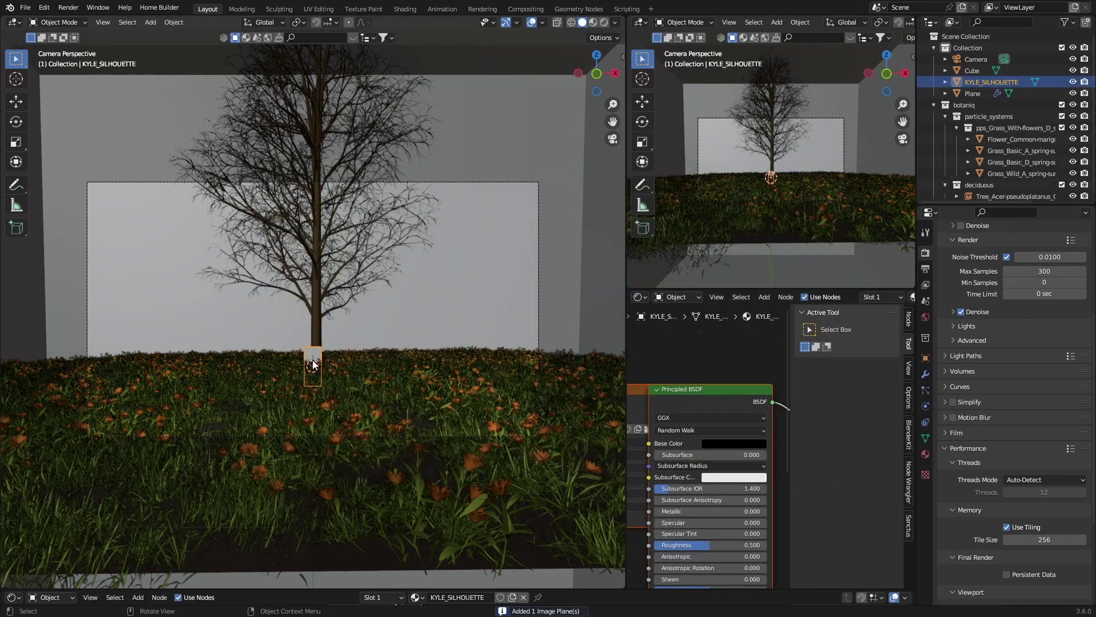
# - Move, enlarge and raise the KYLE_SILHOUETTE plane in the viewport
pyautogui.press('g')
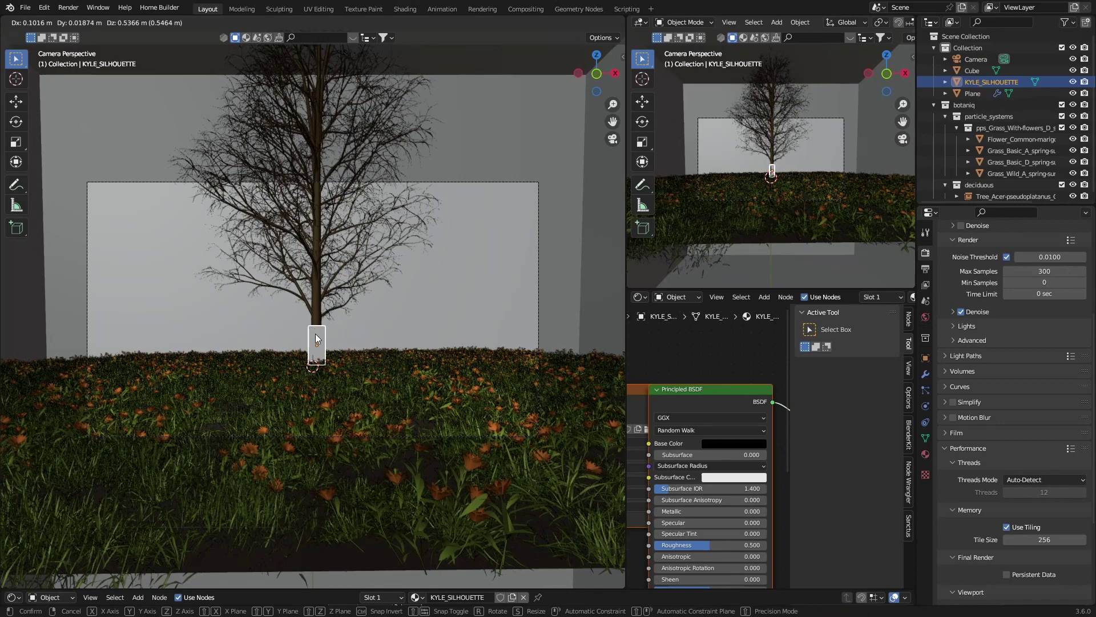
pyautogui.click(316, 338)
pyautogui.press('s')
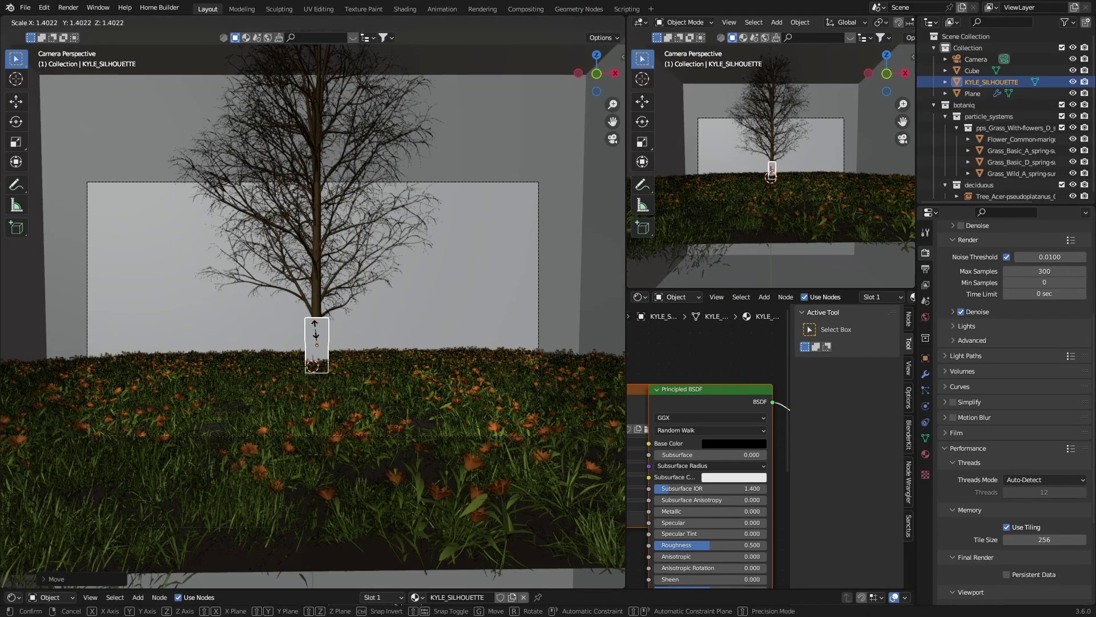
pyautogui.click(316, 322)
pyautogui.press('g')
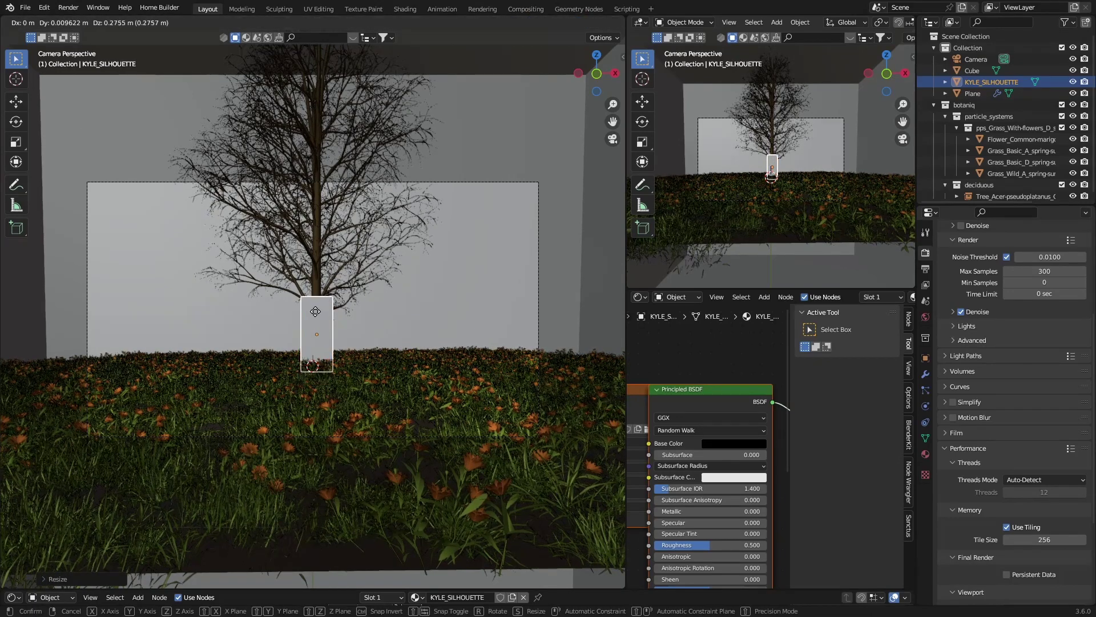
pyautogui.click(315, 310)
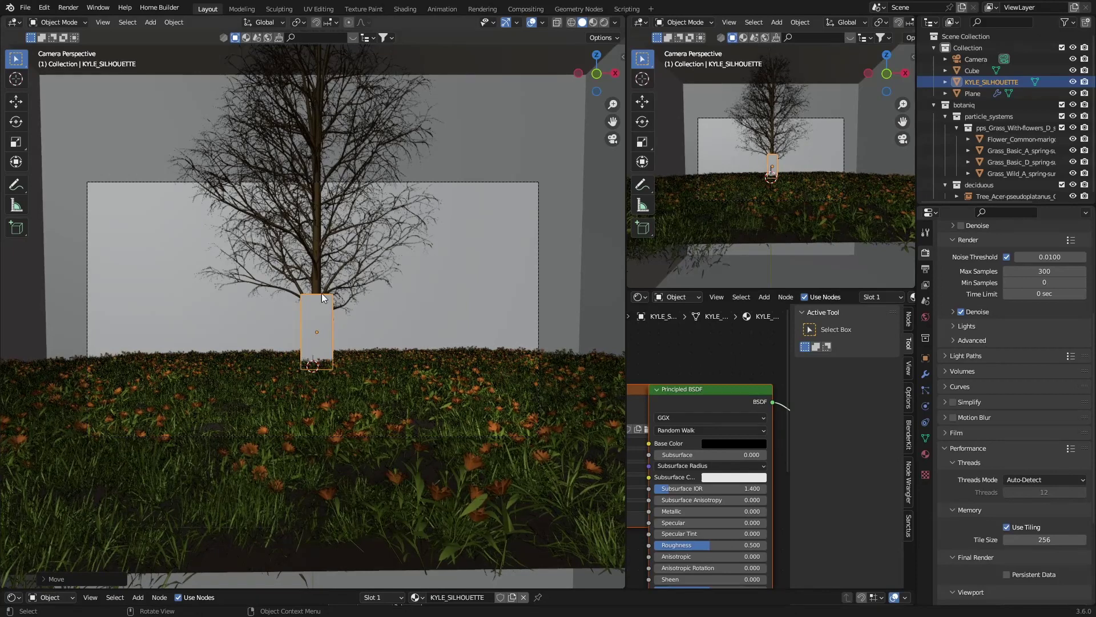
# - With Rendered shading and overlays hidden, shift, enlarge and lift the silhouette further
pyautogui.click(604, 23)
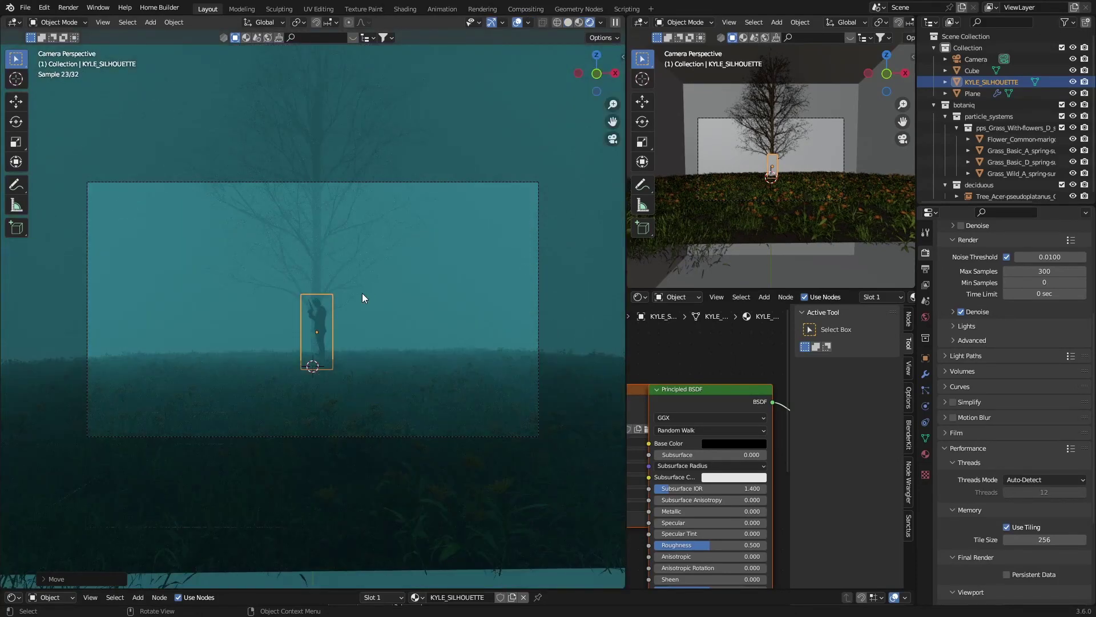
pyautogui.press('g')
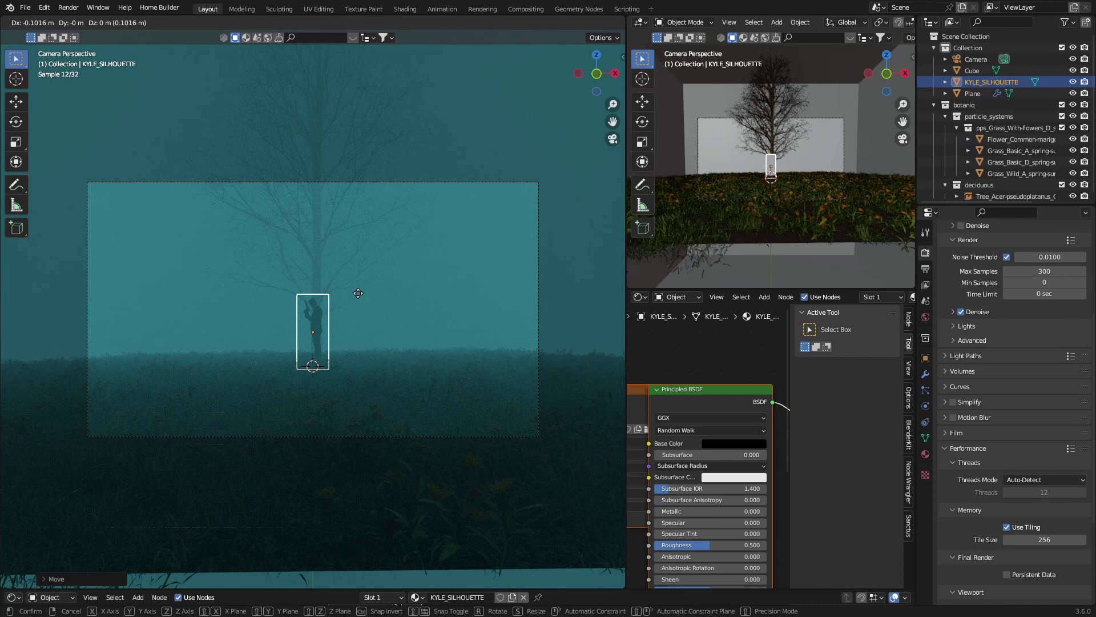
pyautogui.click(359, 294)
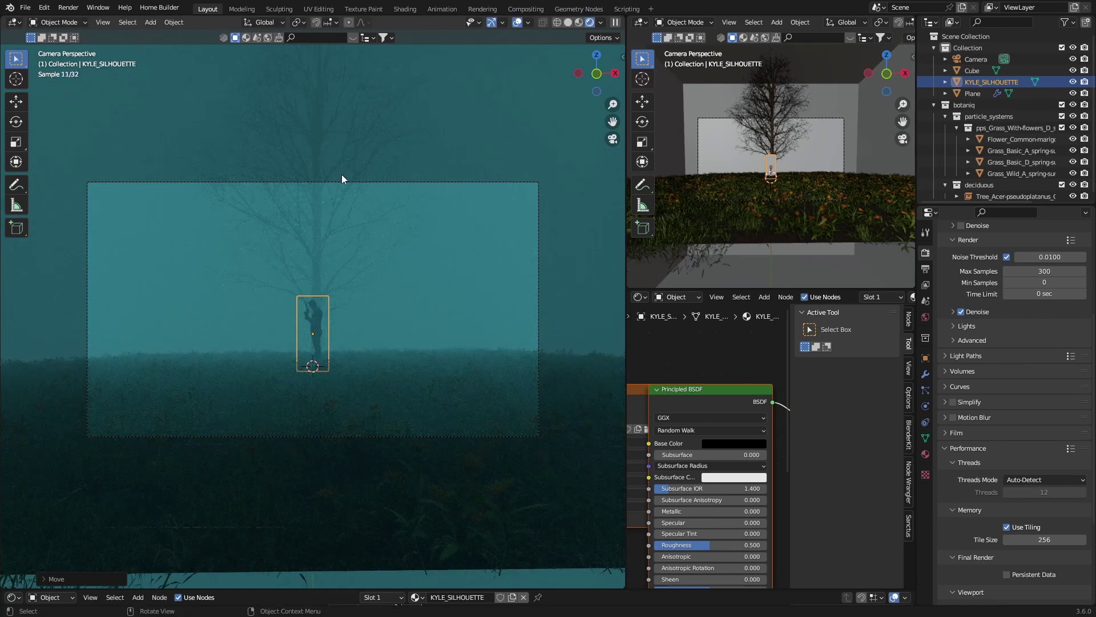
pyautogui.click(518, 23)
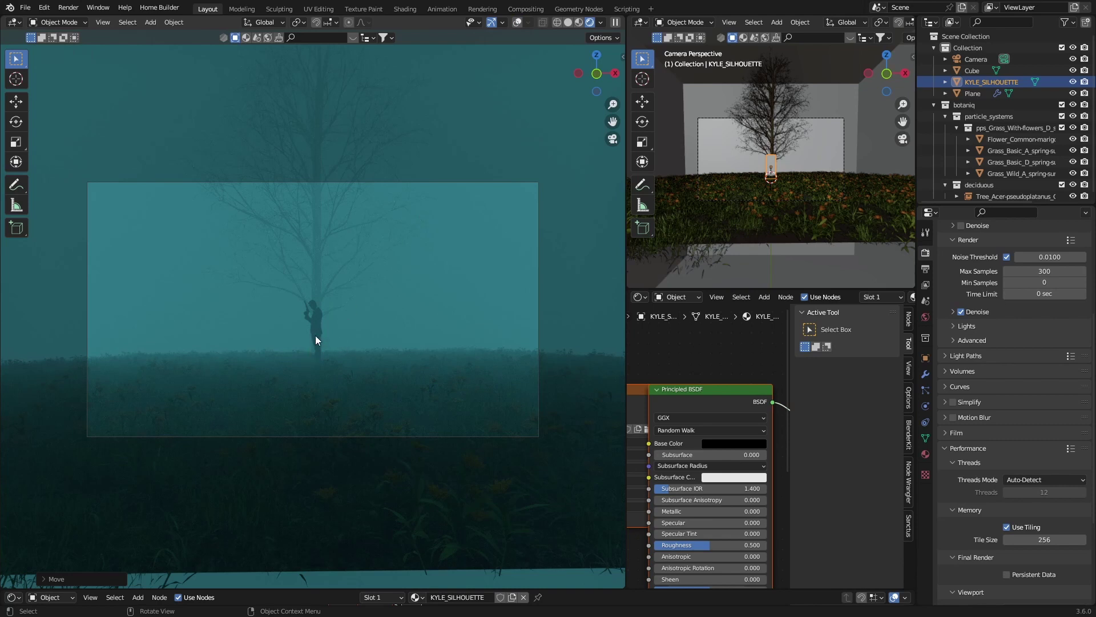
pyautogui.press('s')
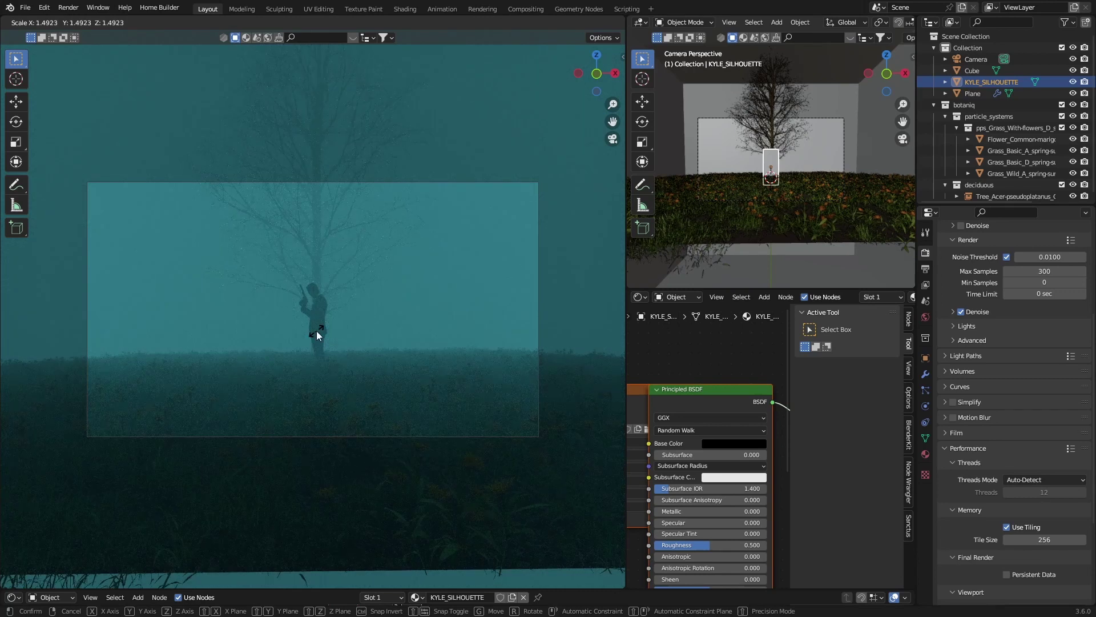
pyautogui.click(316, 330)
pyautogui.press('g')
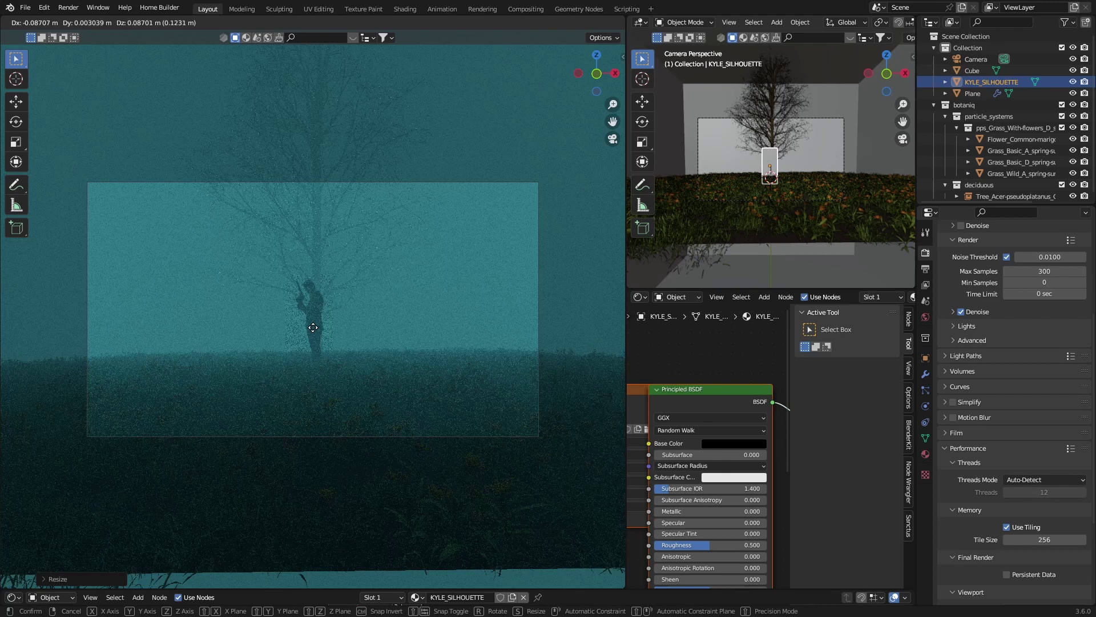
pyautogui.click(314, 329)
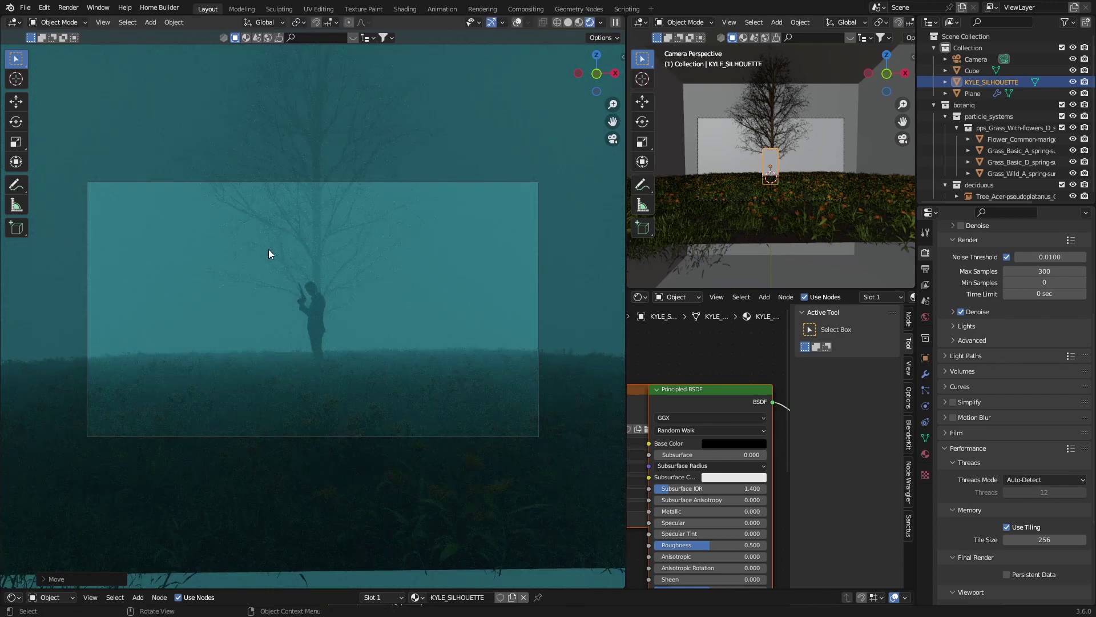
# - Hide the fog Cube and view the scene from the top in Solid shading
pyautogui.click(313, 323)
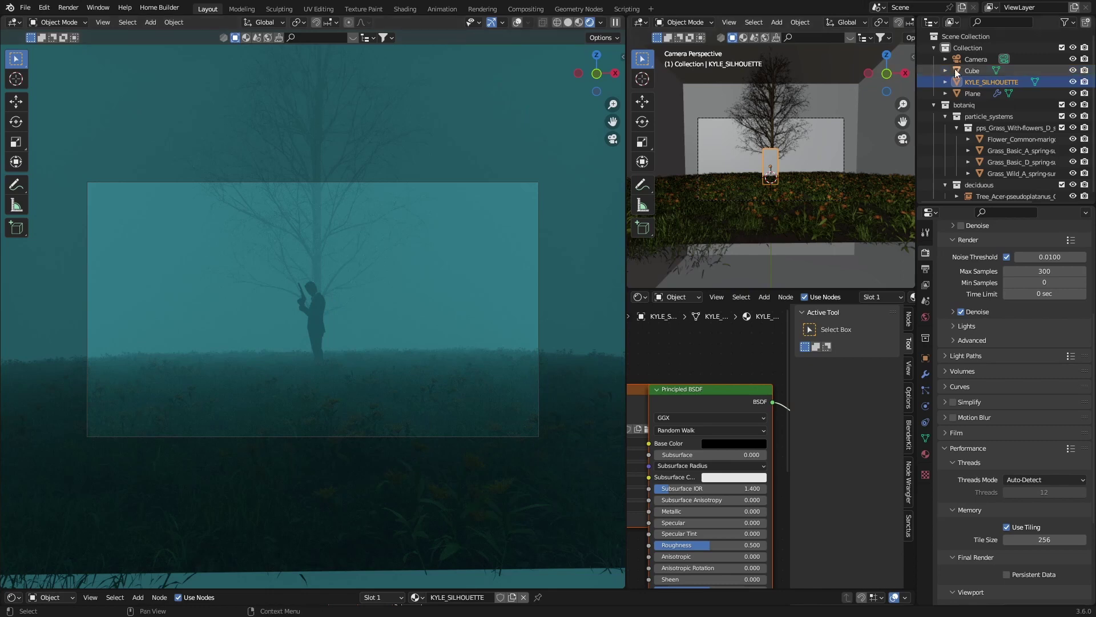
pyautogui.click(1073, 70)
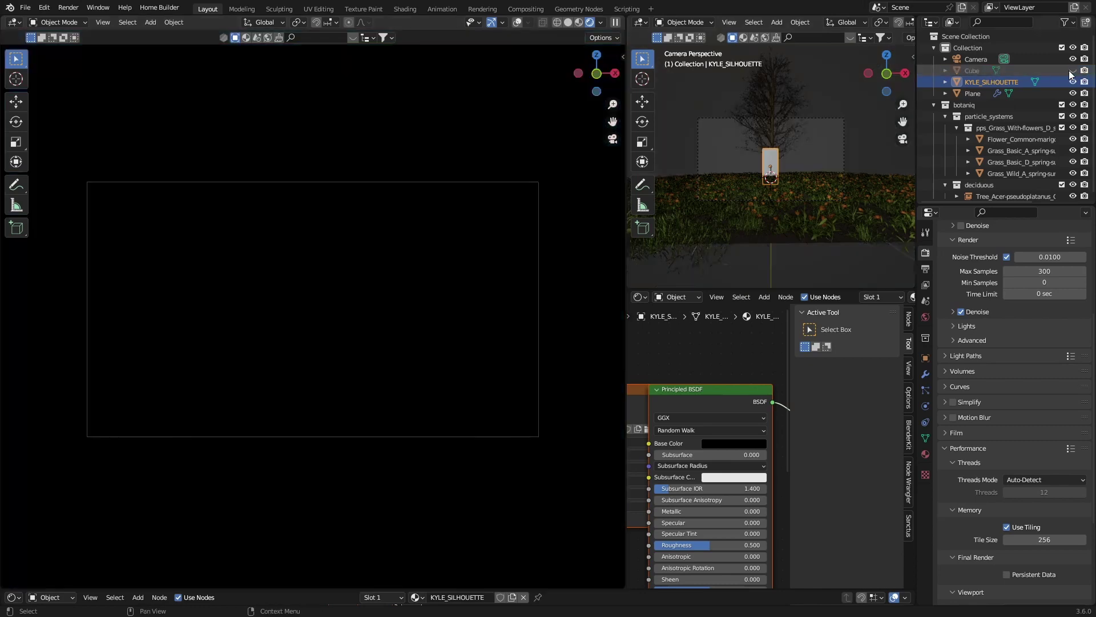
pyautogui.click(566, 22)
pyautogui.click(596, 54)
pyautogui.scroll(-4, 320, 307)
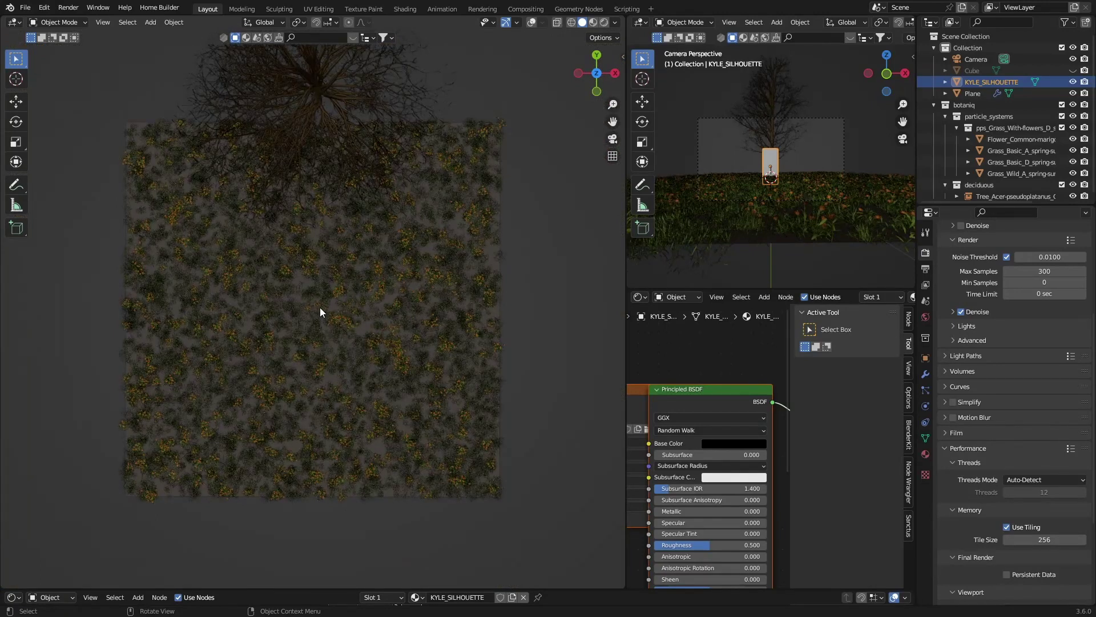
# - Move the silhouette along Y to the trunk, return to camera view, and unhide the Cube
pyautogui.press('g')
pyautogui.press('y')
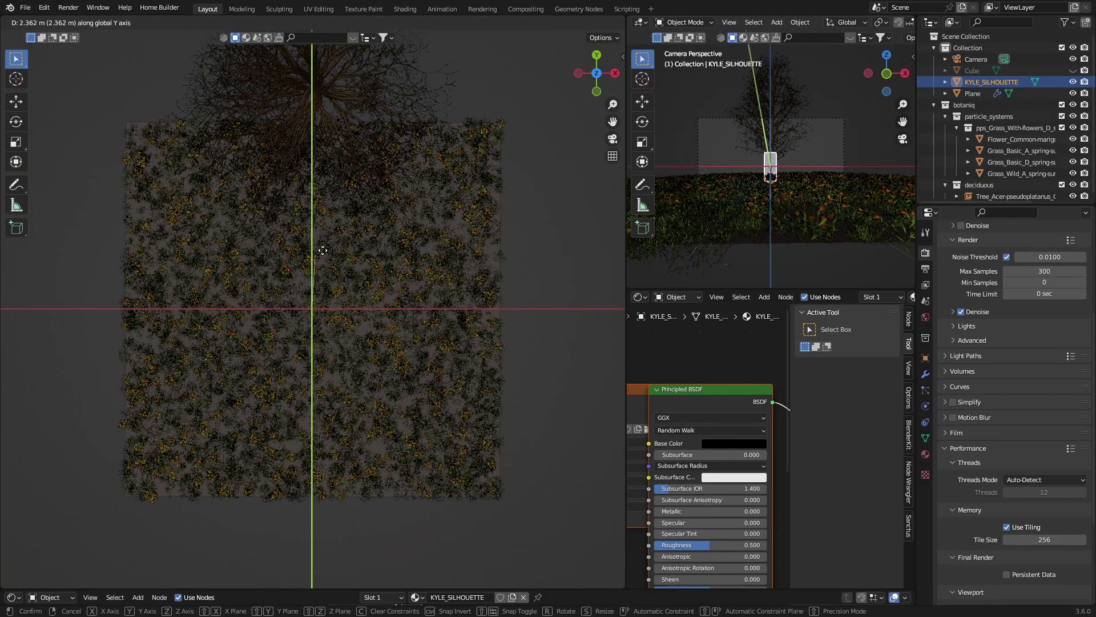
pyautogui.click(319, 159)
pyautogui.press('KP_0')
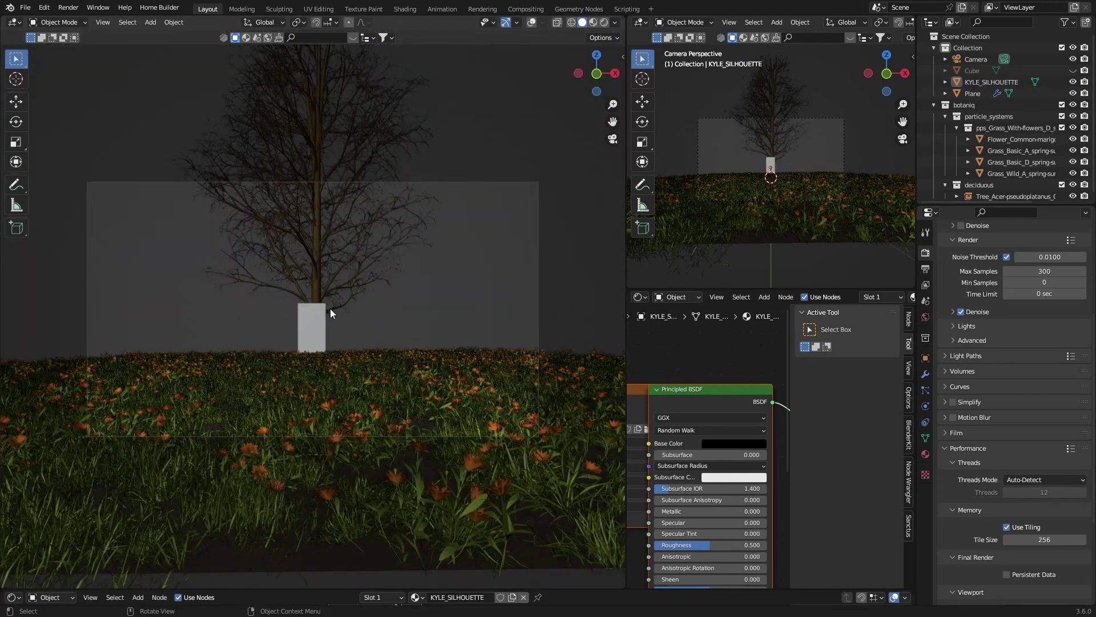
pyautogui.moveTo(320, 313); pyautogui.dragTo(323, 314)
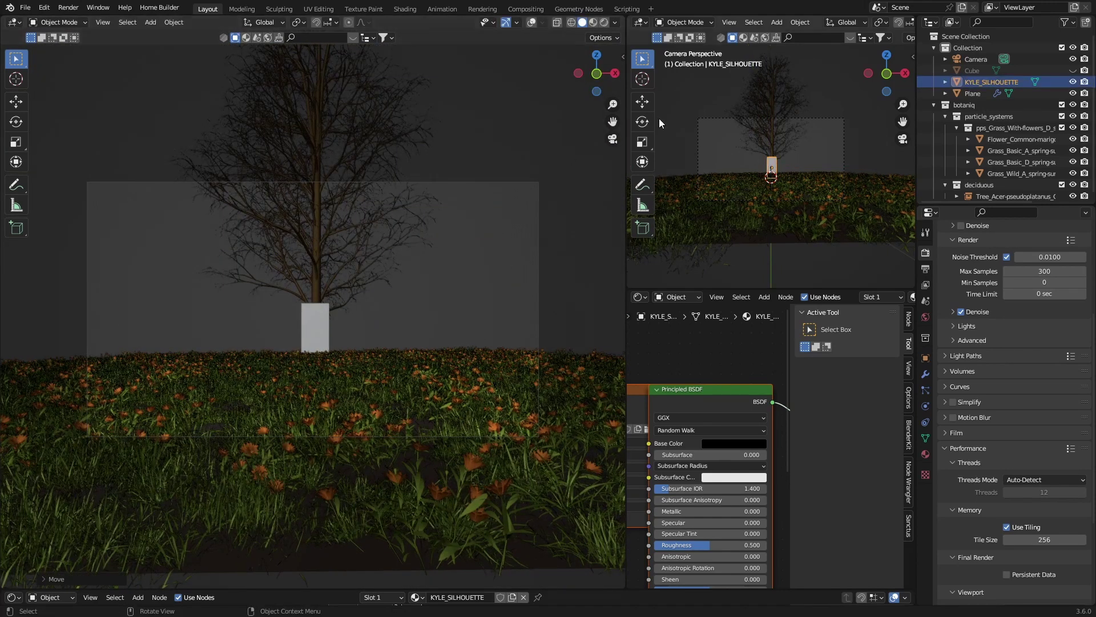
pyautogui.click(1073, 70)
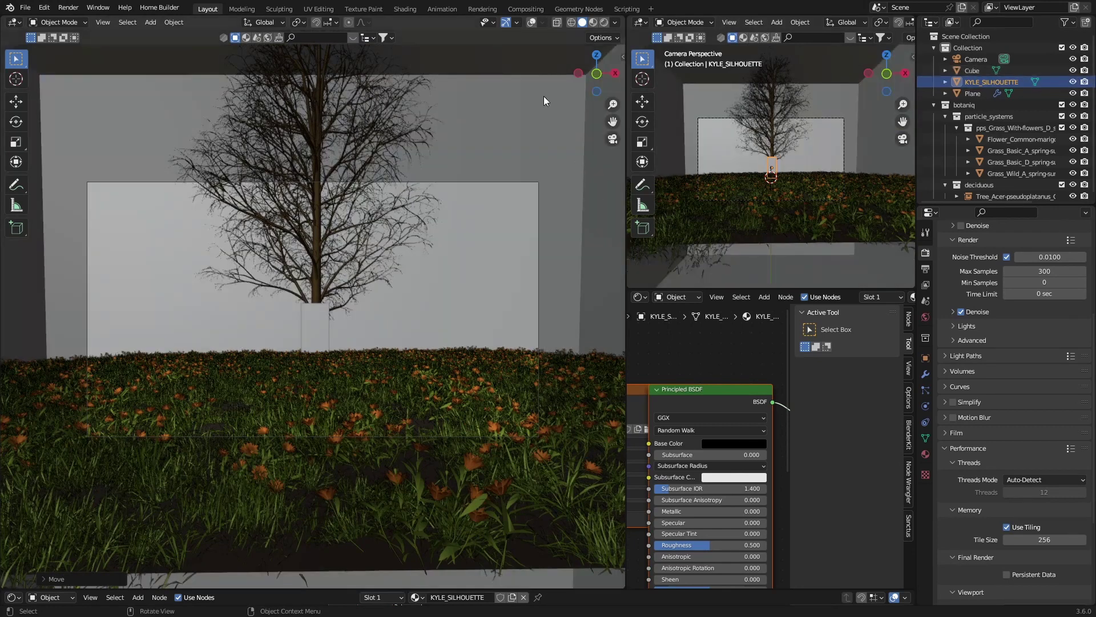
# - Place the silhouette just left of the trunk in Rendered view and render with F12
pyautogui.click(602, 23)
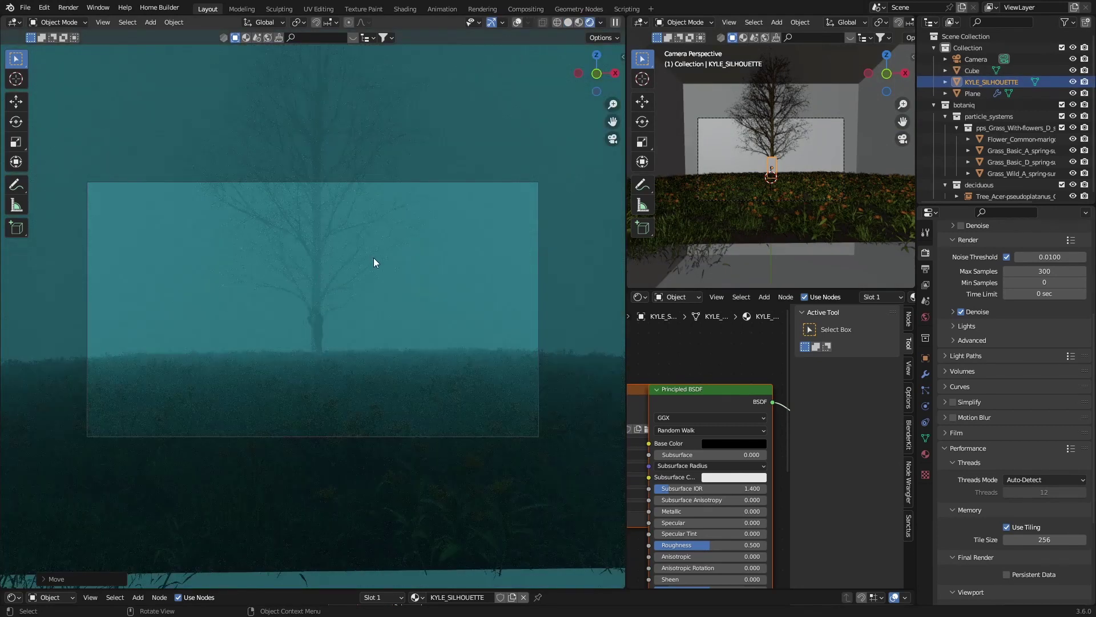
pyautogui.press('g')
pyautogui.click(298, 332)
pyautogui.click(416, 340)
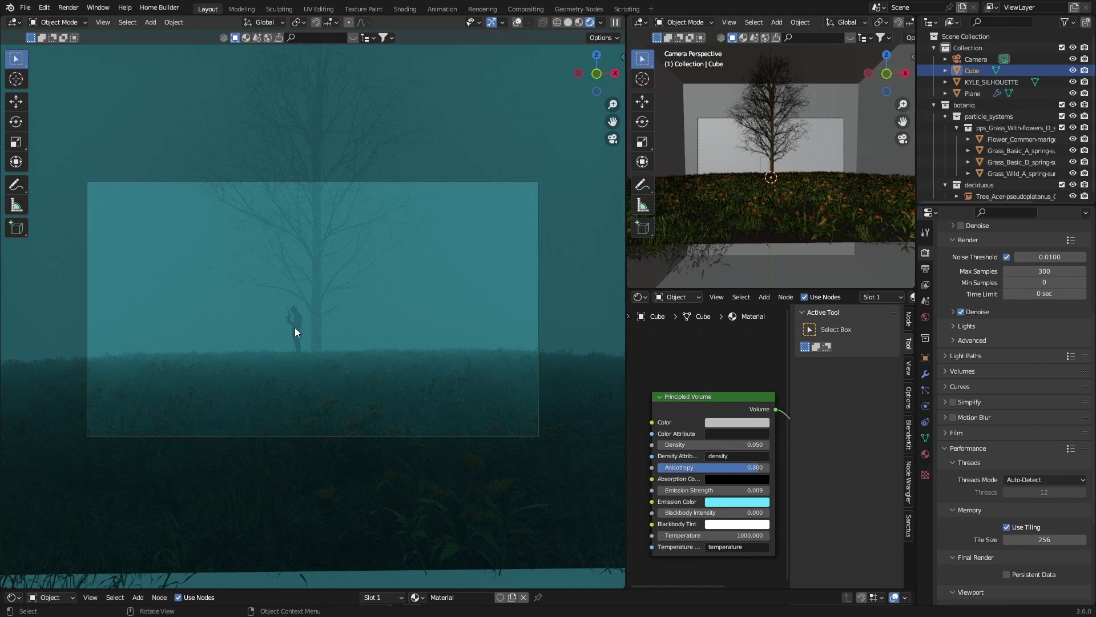
pyautogui.scroll(1, 294, 327)
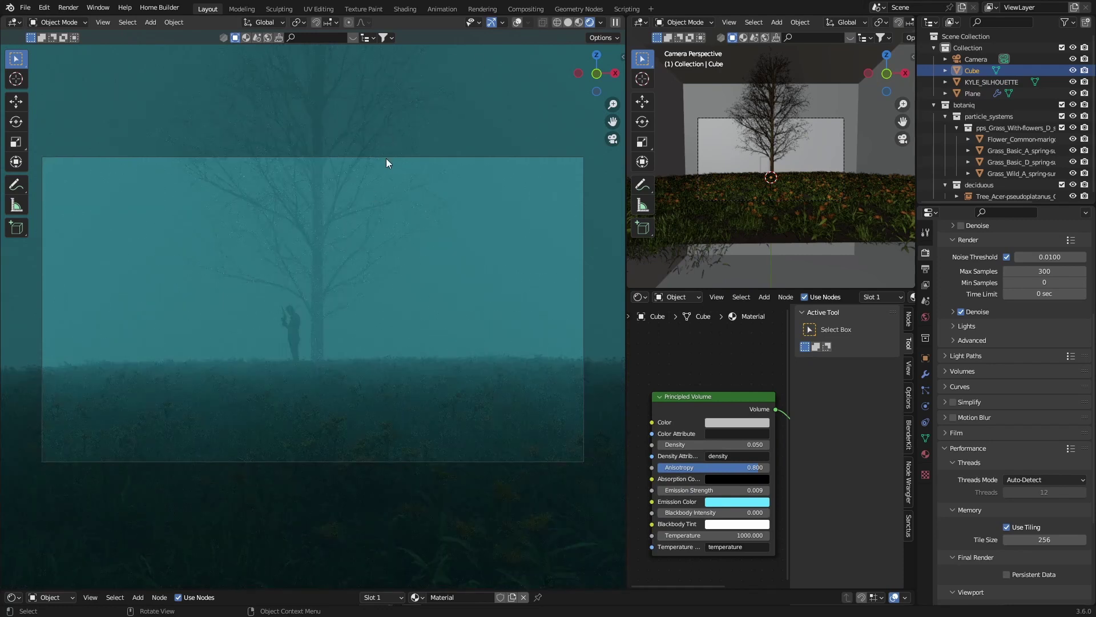
pyautogui.press('F12')
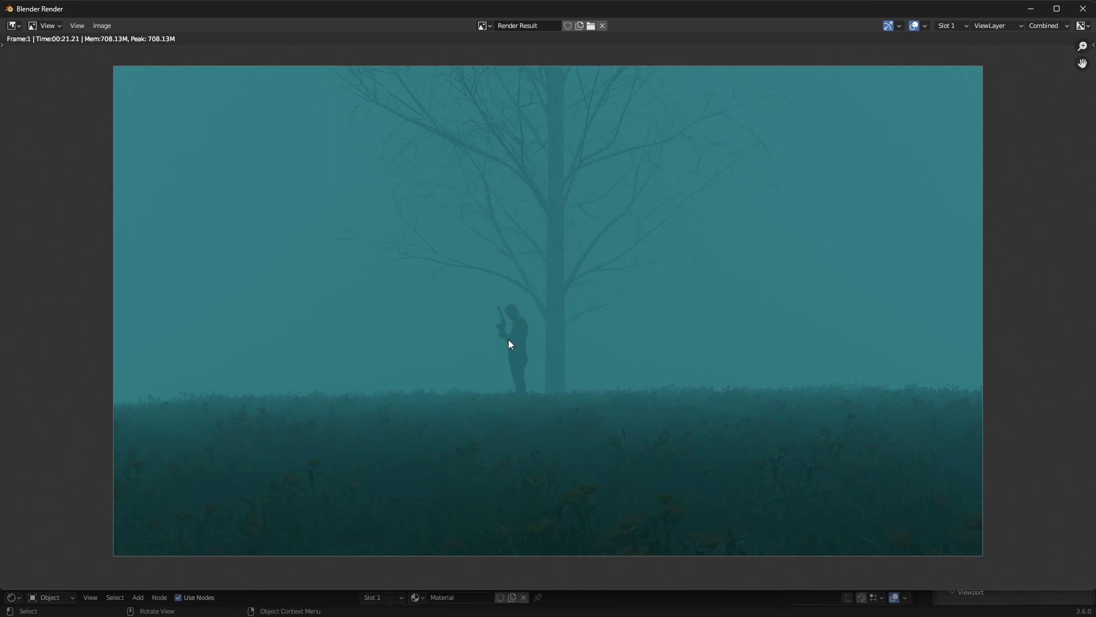
# - Close the Blender Render window to return to the Layout workspace
pyautogui.click(1083, 8)
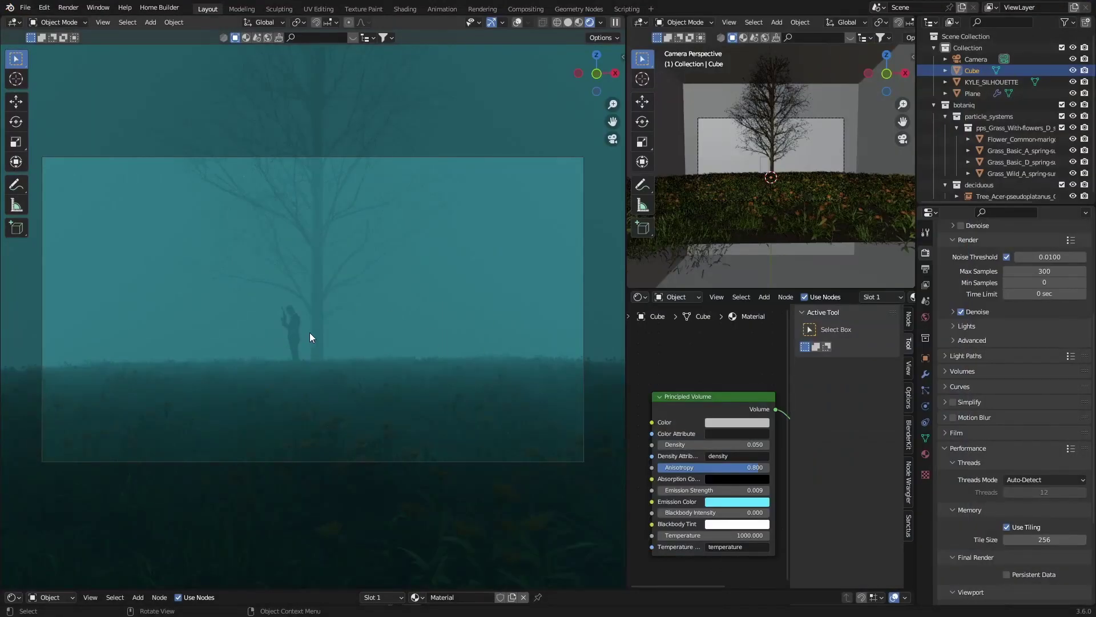